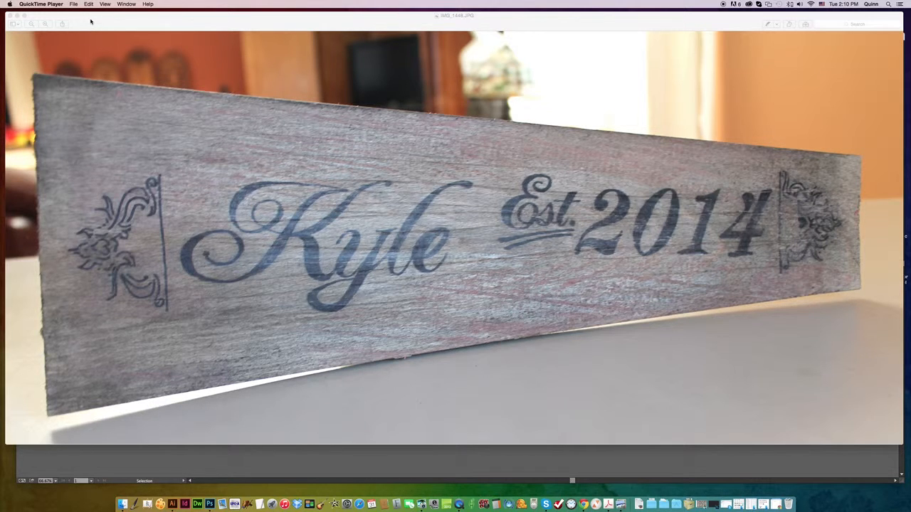
- Switch to Illustrator and bring up the Untitled-1 document holding a copy of the ornament artwork
{"action": "left_click_drag", "start_coordinate": [91, 21], "coordinate": [190, 182]}
{"action": "left_click", "coordinate": [137, 109]}
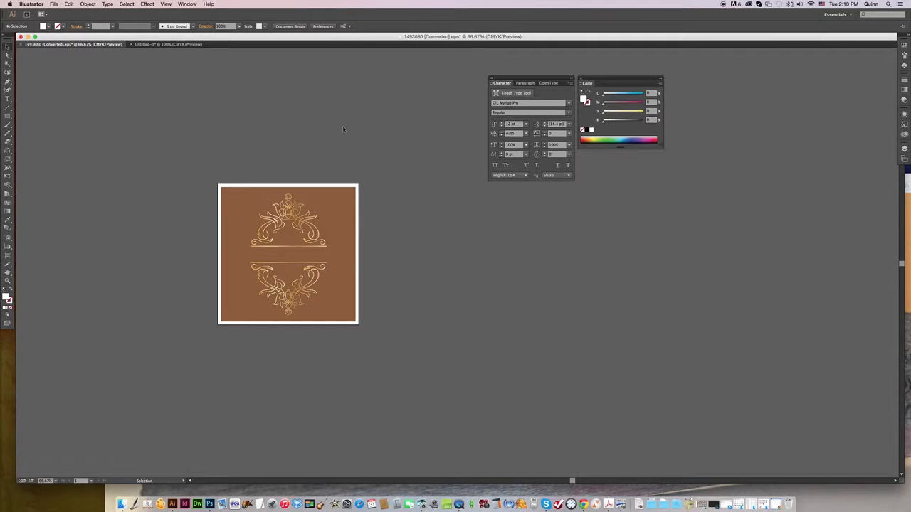
{"action": "left_click_drag", "start_coordinate": [200, 157], "coordinate": [390, 339]}
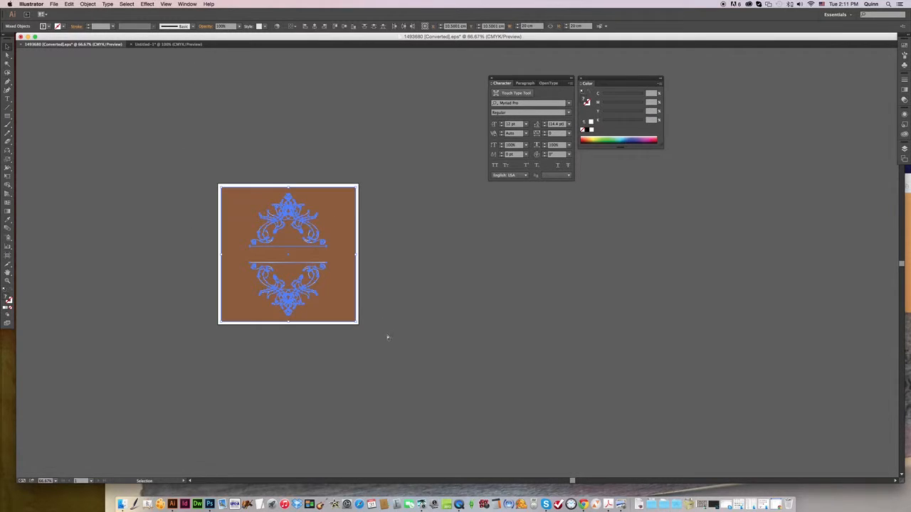
{"action": "left_click", "coordinate": [356, 153]}
{"action": "left_click", "coordinate": [147, 44]}
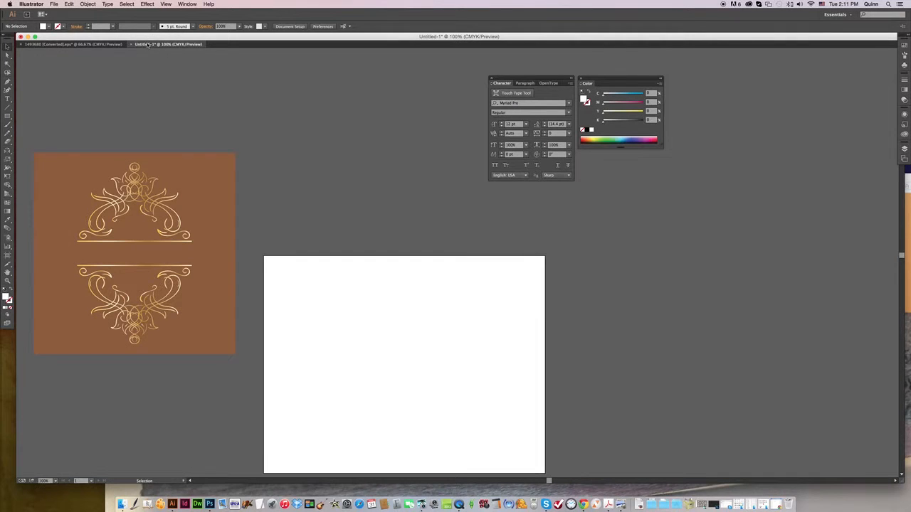
- Delete the brown background square behind the gold ornaments
{"action": "left_click_drag", "start_coordinate": [321, 321], "coordinate": [331, 271]}
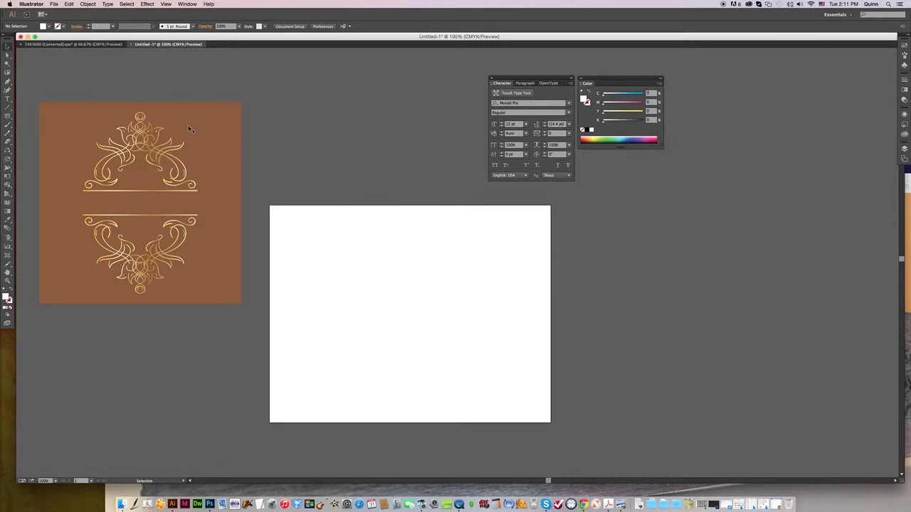
{"action": "left_click", "coordinate": [7, 55]}
{"action": "left_click_drag", "start_coordinate": [40, 99], "coordinate": [60, 121]}
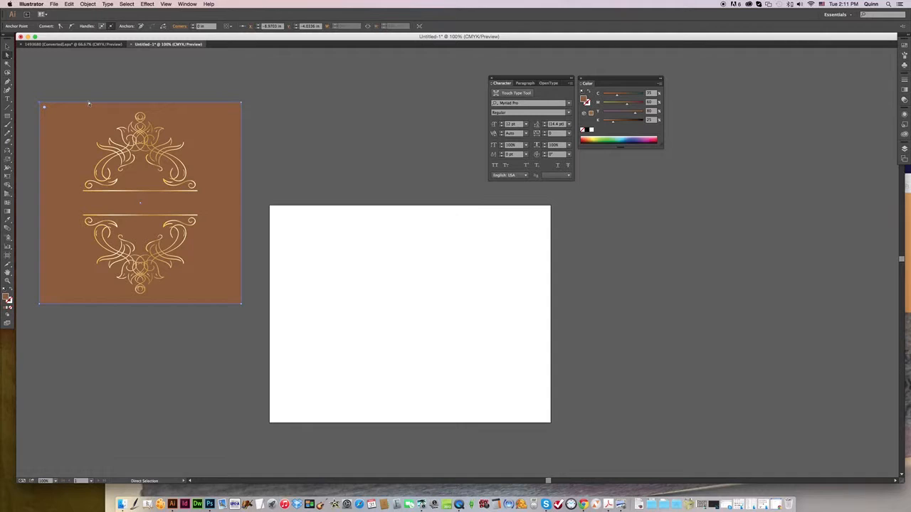
{"action": "key", "text": "Delete"}
{"action": "key", "text": "v"}
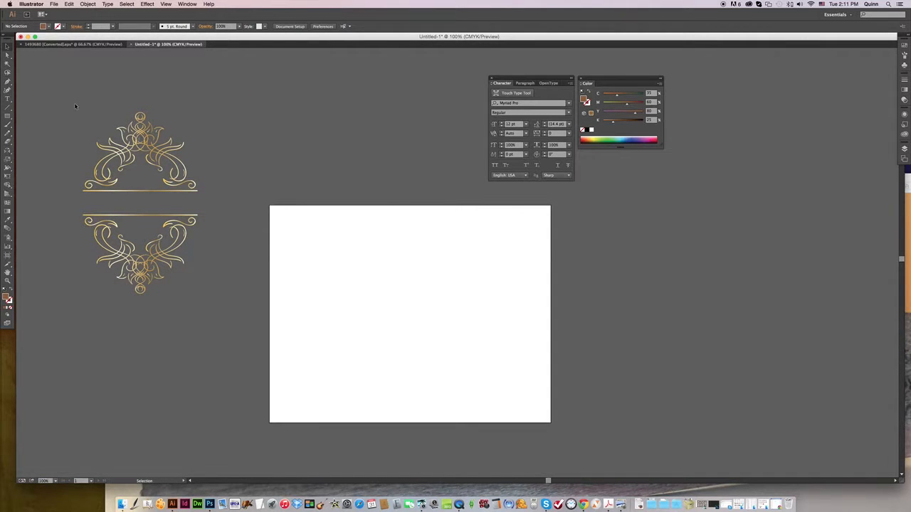
- Fill the ornament artwork with black and rotate it 90 degrees so the two halves stand side by side
{"action": "left_click_drag", "start_coordinate": [75, 106], "coordinate": [206, 303]}
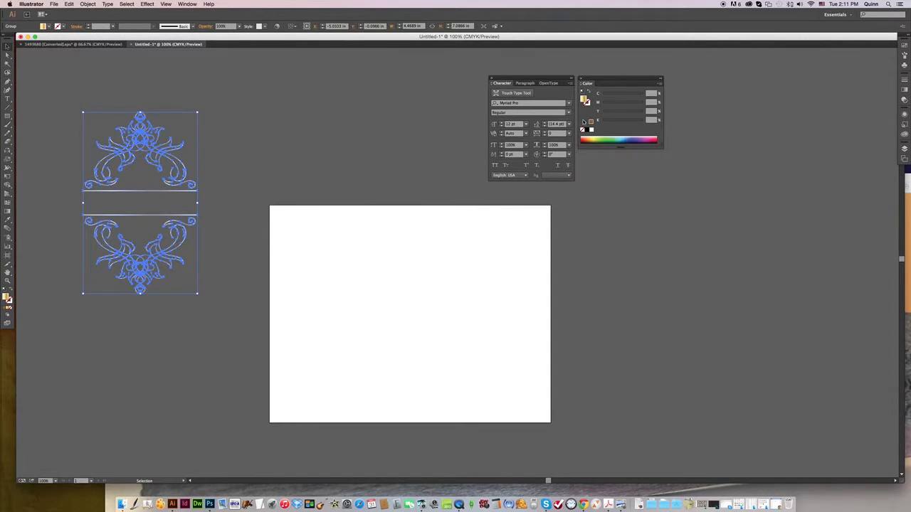
{"action": "left_click", "coordinate": [583, 130]}
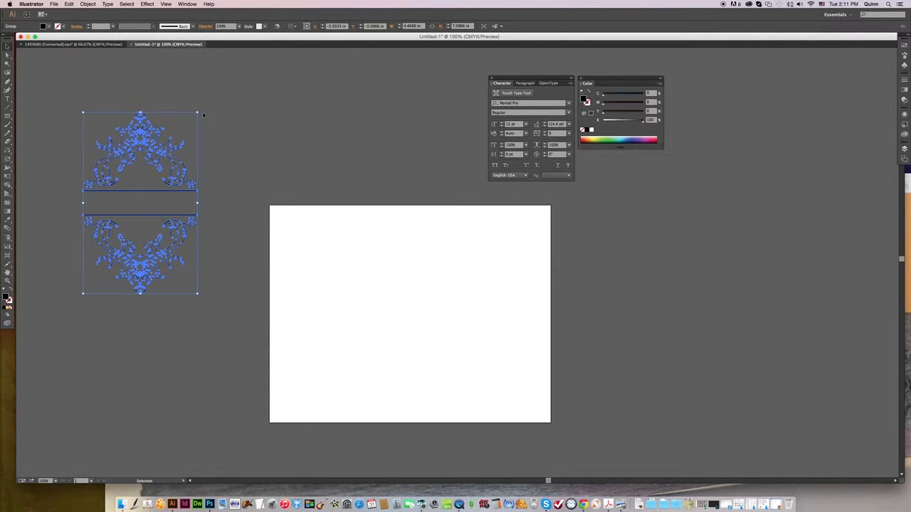
{"action": "left_click_drag", "start_coordinate": [201, 109], "coordinate": [142, 291]}
- Ungroup the ornament artwork and group the left half and the right half, each with its line, as separate objects
{"action": "left_click", "coordinate": [104, 152]}
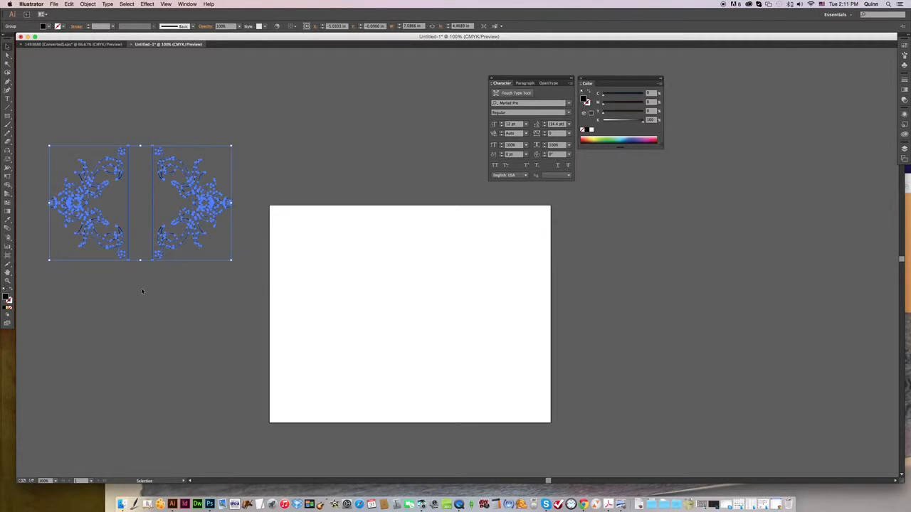
{"action": "key", "text": "super"}
{"action": "left_click", "coordinate": [246, 163]}
{"action": "left_click_drag", "start_coordinate": [71, 190], "coordinate": [138, 268]}
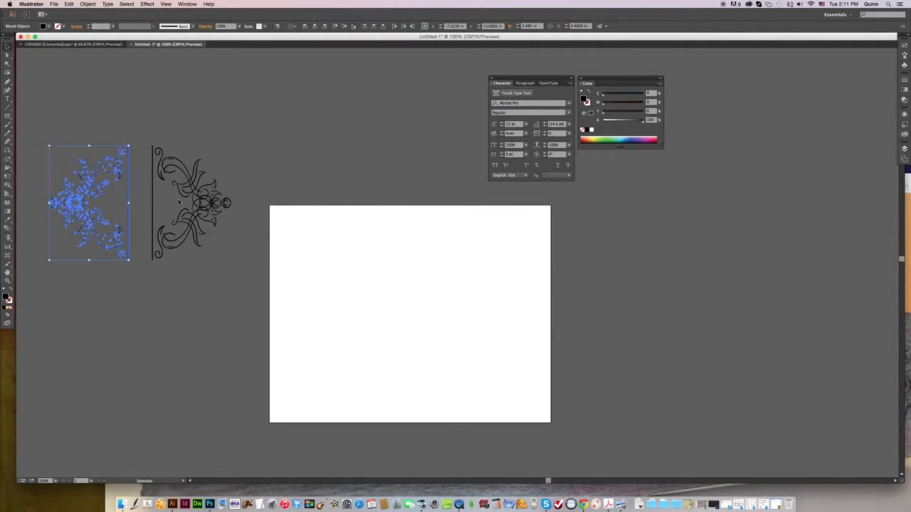
{"action": "left_click_drag", "start_coordinate": [147, 130], "coordinate": [240, 271]}
{"action": "key", "text": "super+g"}
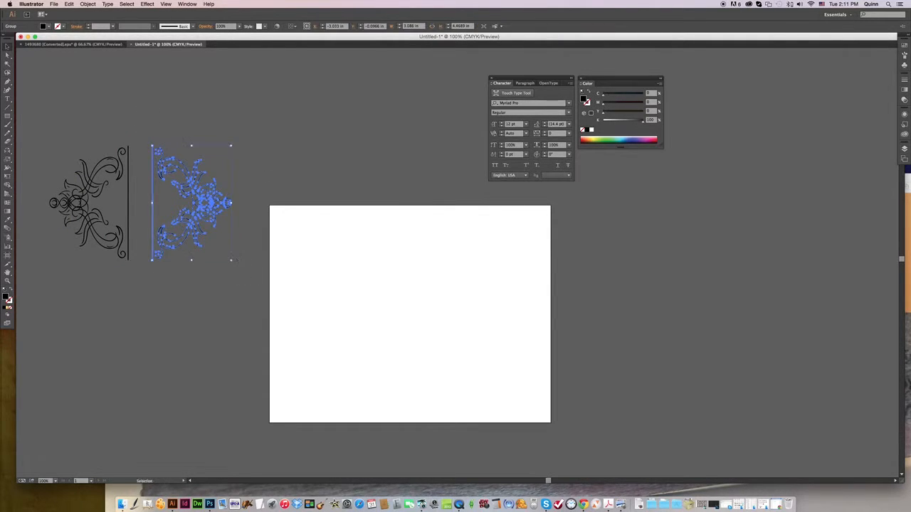
{"action": "left_click", "coordinate": [241, 249]}
- Place both ornaments on the artboard scaled down proportionally, one in the upper-left corner and the other in the lower-right corner
{"action": "left_click_drag", "start_coordinate": [203, 201], "coordinate": [515, 261]}
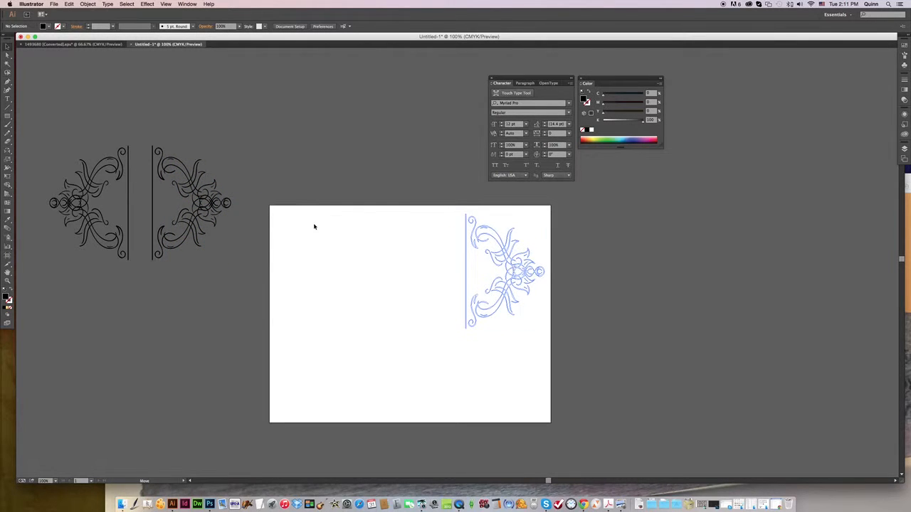
{"action": "left_click_drag", "start_coordinate": [95, 185], "coordinate": [323, 256]}
{"action": "left_click_drag", "start_coordinate": [525, 355], "coordinate": [347, 301]}
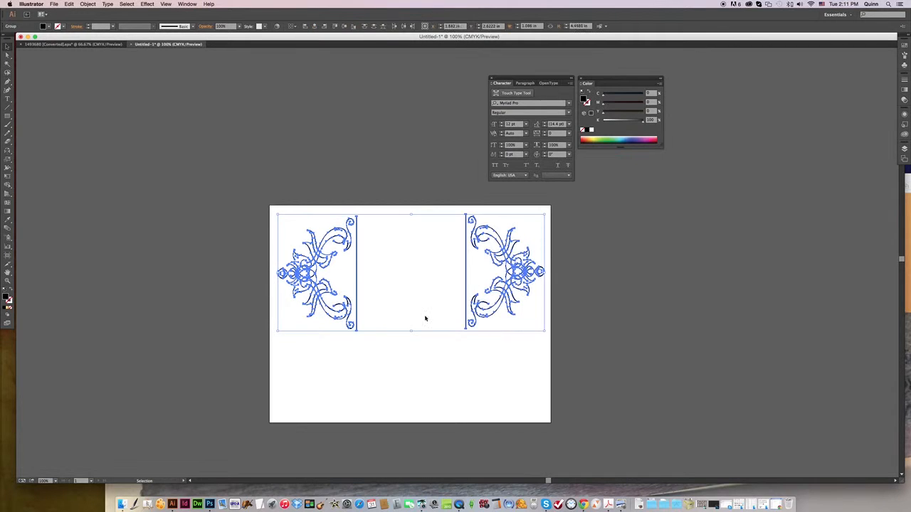
{"action": "left_click_drag", "start_coordinate": [545, 332], "coordinate": [472, 301]}
{"action": "left_click", "coordinate": [558, 307]}
{"action": "left_click_drag", "start_coordinate": [451, 256], "coordinate": [518, 365]}
{"action": "left_click", "coordinate": [589, 311]}
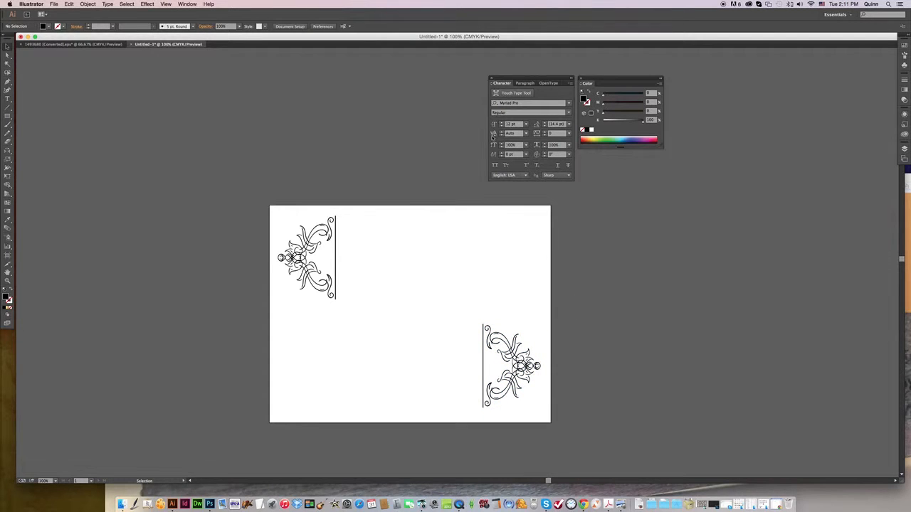
- Add the sign's name as point text above the artboard's upper-left corner and enlarge it to about 87 pt
{"action": "left_click", "coordinate": [8, 99]}
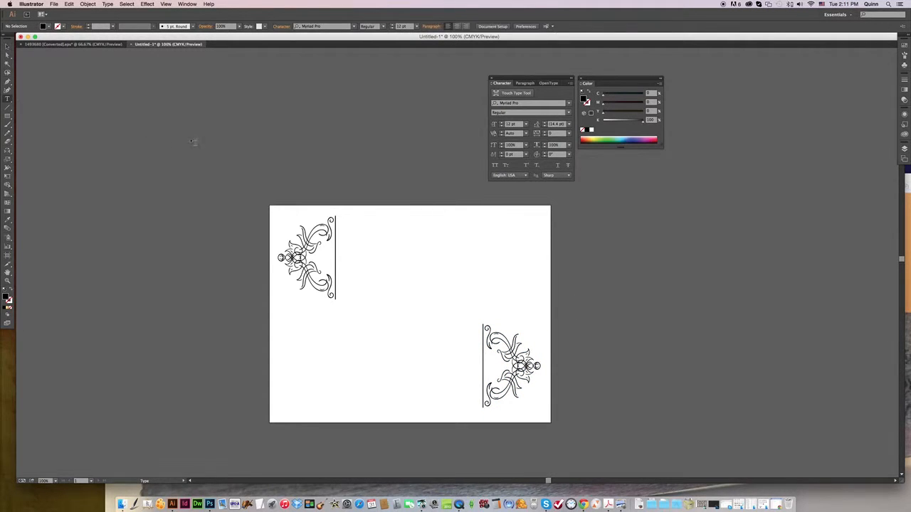
{"action": "left_click", "coordinate": [271, 138]}
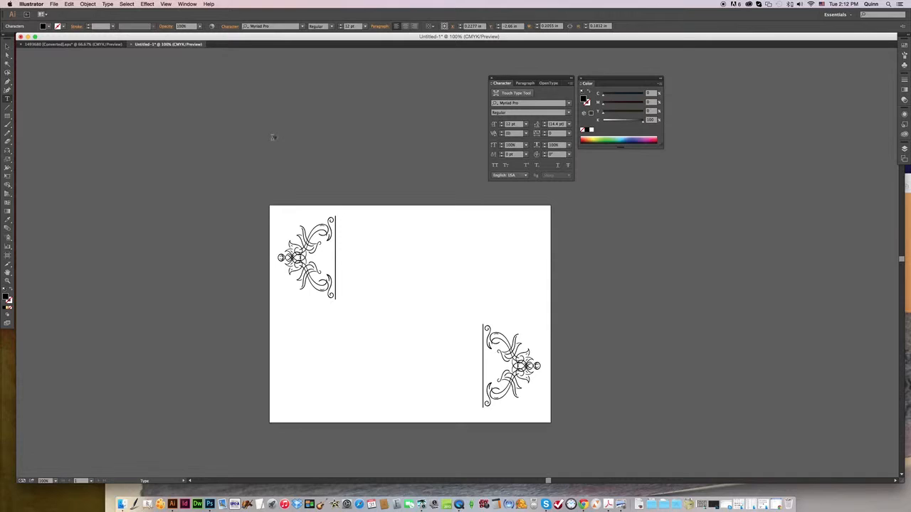
{"action": "left_click", "coordinate": [8, 46]}
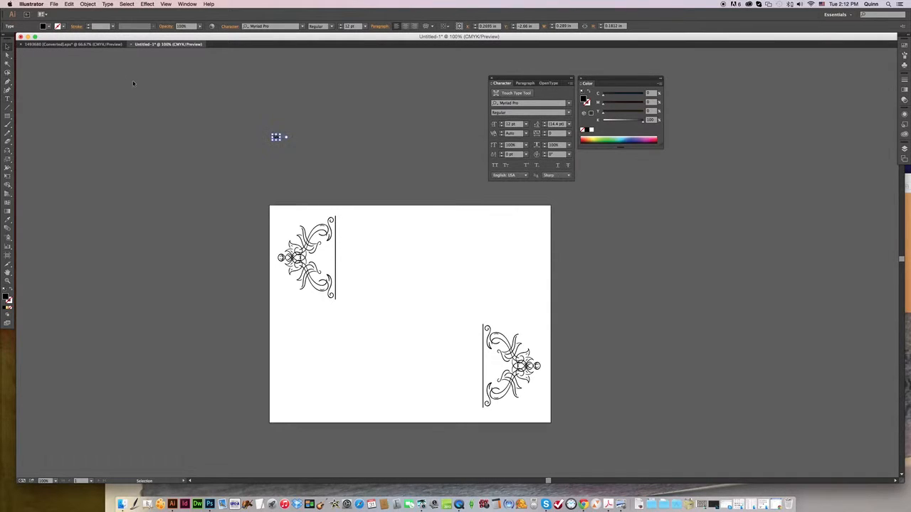
{"action": "left_click", "coordinate": [301, 135]}
{"action": "left_click", "coordinate": [276, 140]}
{"action": "left_click_drag", "start_coordinate": [280, 142], "coordinate": [355, 177]}
{"action": "left_click_drag", "start_coordinate": [299, 154], "coordinate": [238, 156]}
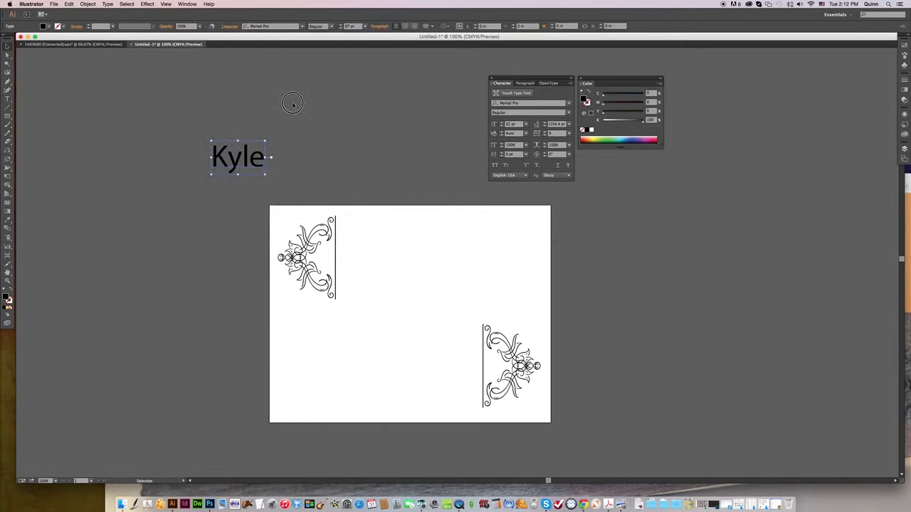
{"action": "left_click", "coordinate": [295, 106]}
- Add a separate 12 pt point text "est." above the artboard, up and to the right of the name
{"action": "left_click", "coordinate": [9, 99]}
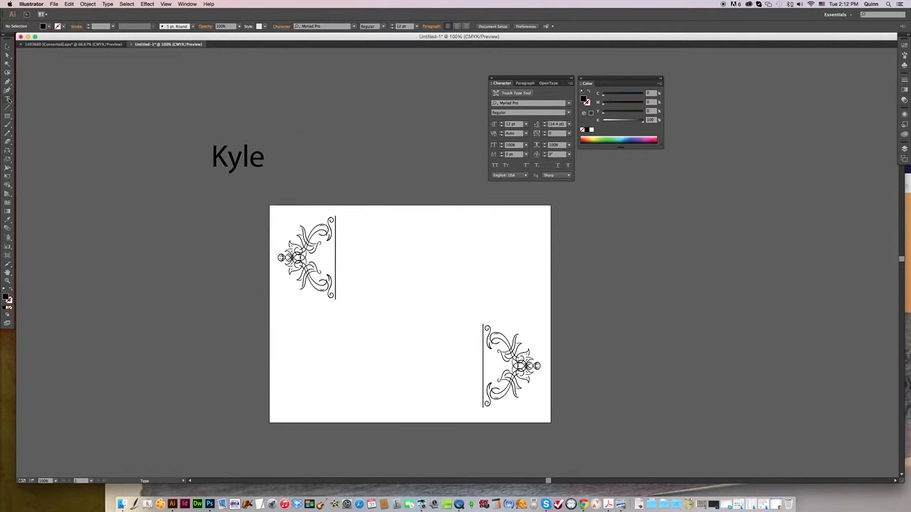
{"action": "left_click", "coordinate": [291, 127]}
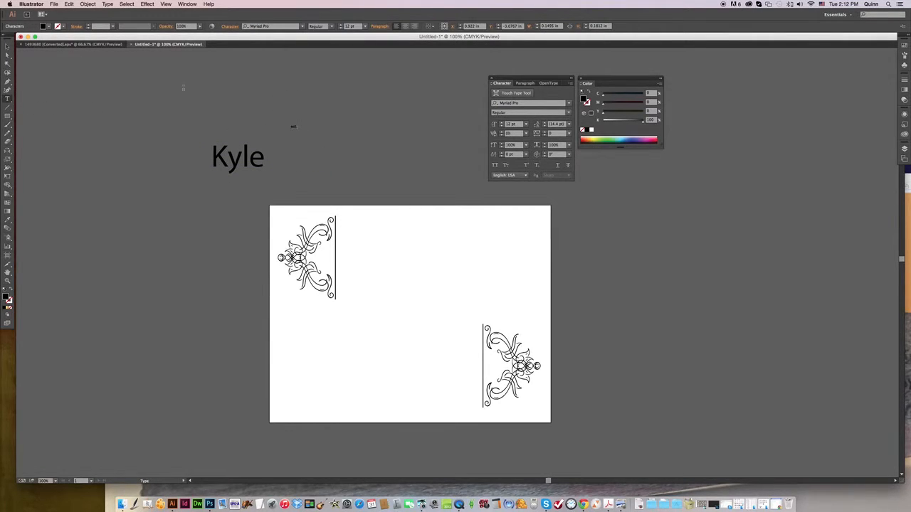
{"action": "left_click", "coordinate": [9, 46]}
{"action": "left_click", "coordinate": [288, 114]}
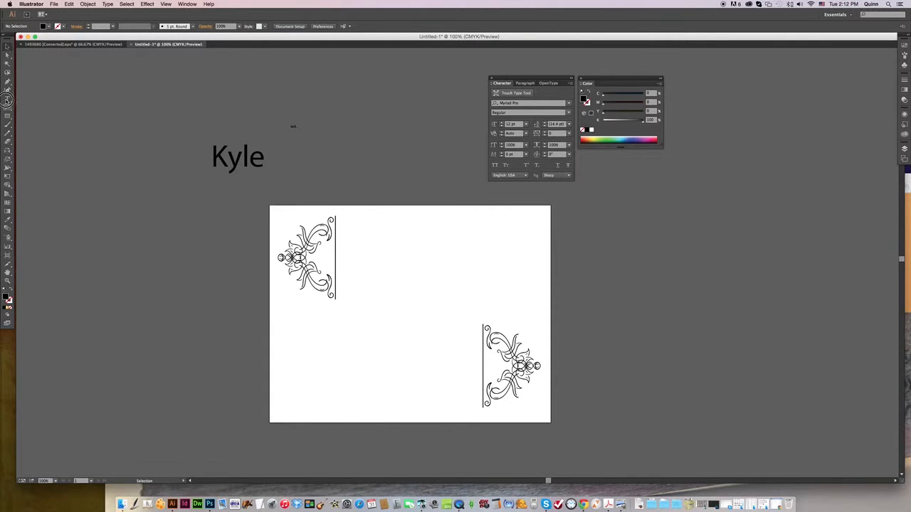
- Add the point text "2014" beside "est." and enlarge it to about 94.5 pt
{"action": "left_click", "coordinate": [8, 99]}
{"action": "left_click", "coordinate": [326, 127]}
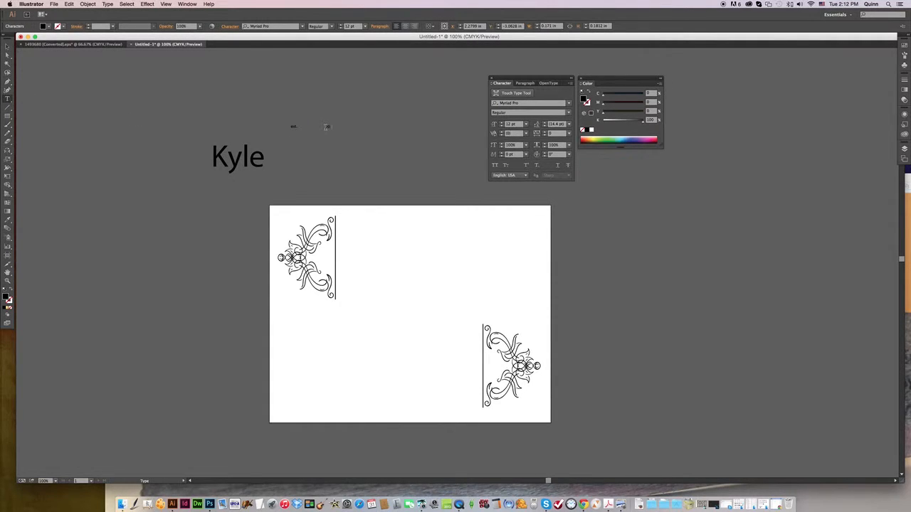
{"action": "left_click", "coordinate": [7, 45]}
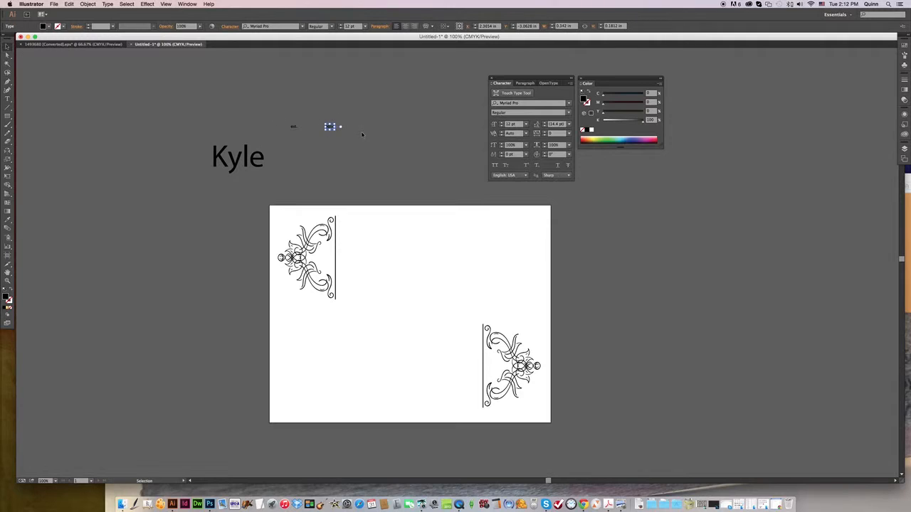
{"action": "left_click_drag", "start_coordinate": [336, 130], "coordinate": [395, 165]}
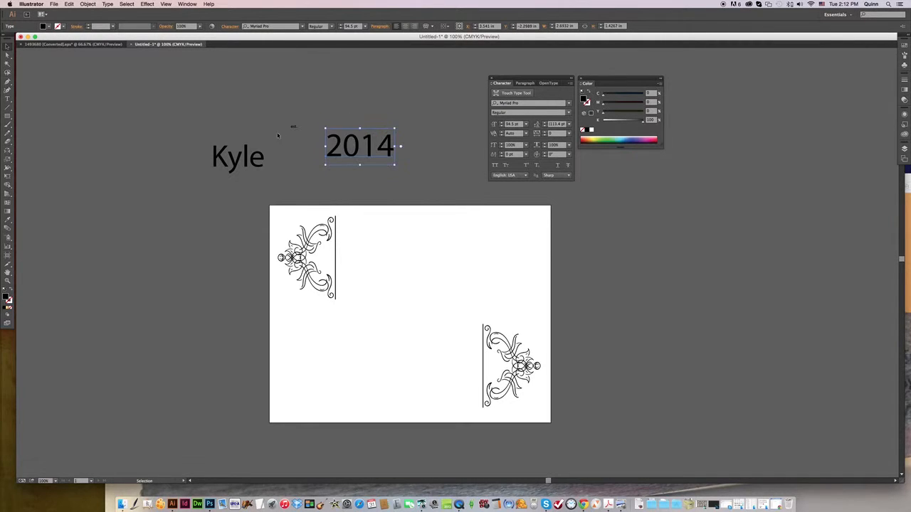
- Enlarge the "est." text so it sits just in front of "2014"
{"action": "left_click", "coordinate": [292, 128]}
{"action": "left_click_drag", "start_coordinate": [297, 130], "coordinate": [313, 142]}
{"action": "left_click", "coordinate": [370, 112]}
- Set the font of the name, "est." and "2014" texts to Poppl-Residenz
{"action": "left_click_drag", "start_coordinate": [369, 114], "coordinate": [252, 173]}
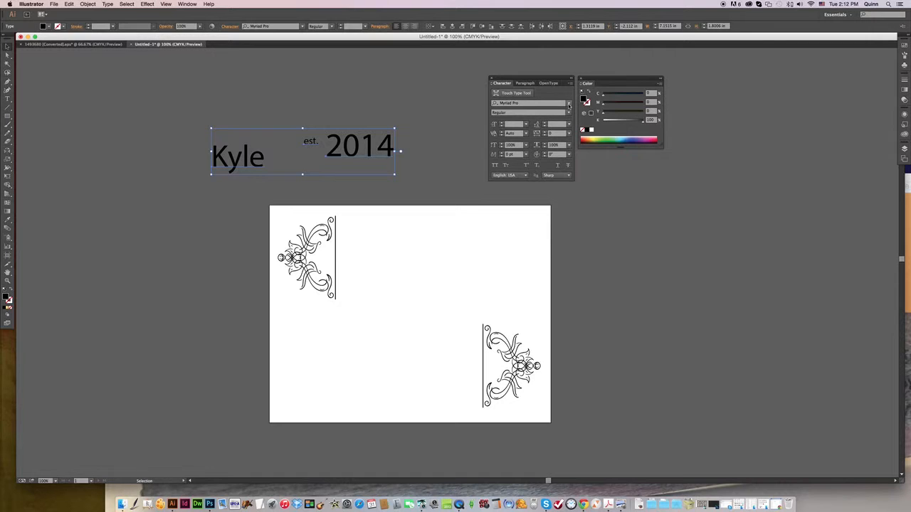
{"action": "left_click", "coordinate": [569, 105]}
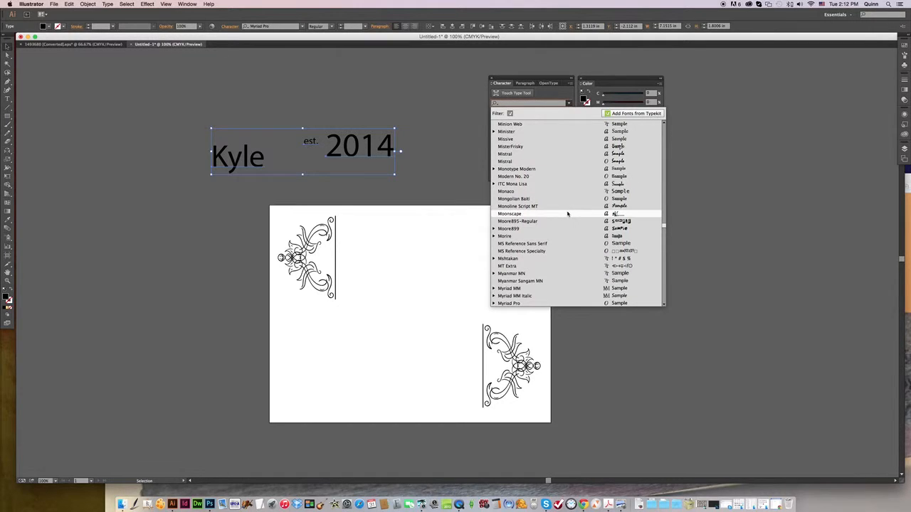
{"action": "scroll", "coordinate": [569, 214], "scroll_direction": "down", "scroll_amount": 10}
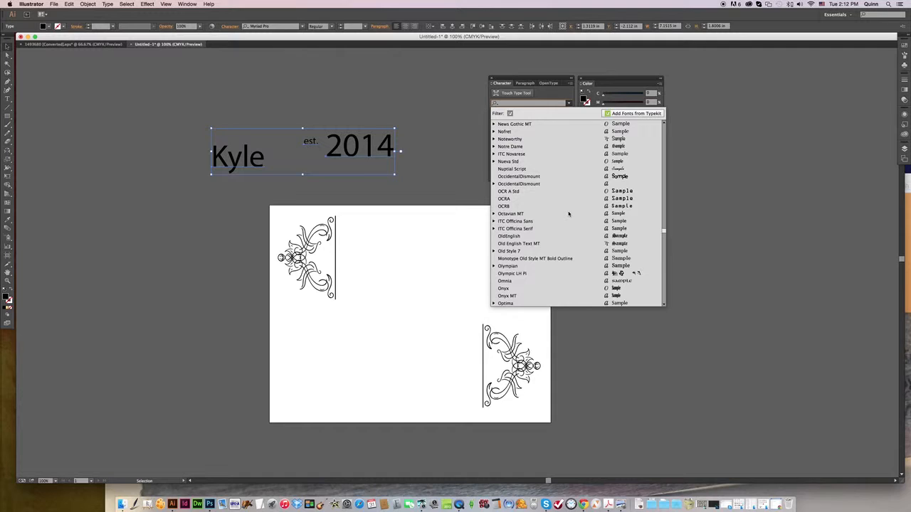
{"action": "scroll", "coordinate": [569, 213], "scroll_direction": "down", "scroll_amount": 6}
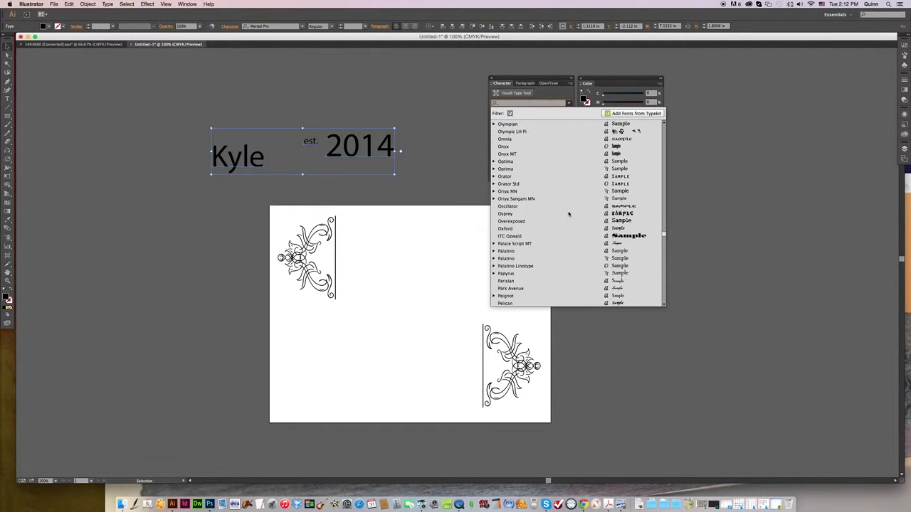
{"action": "scroll", "coordinate": [569, 214], "scroll_direction": "down", "scroll_amount": 5}
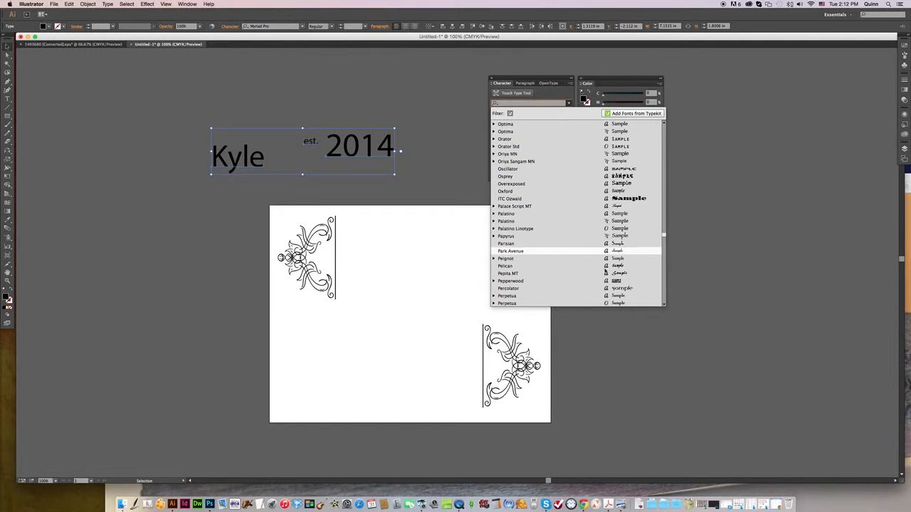
{"action": "scroll", "coordinate": [614, 235], "scroll_direction": "down", "scroll_amount": 3}
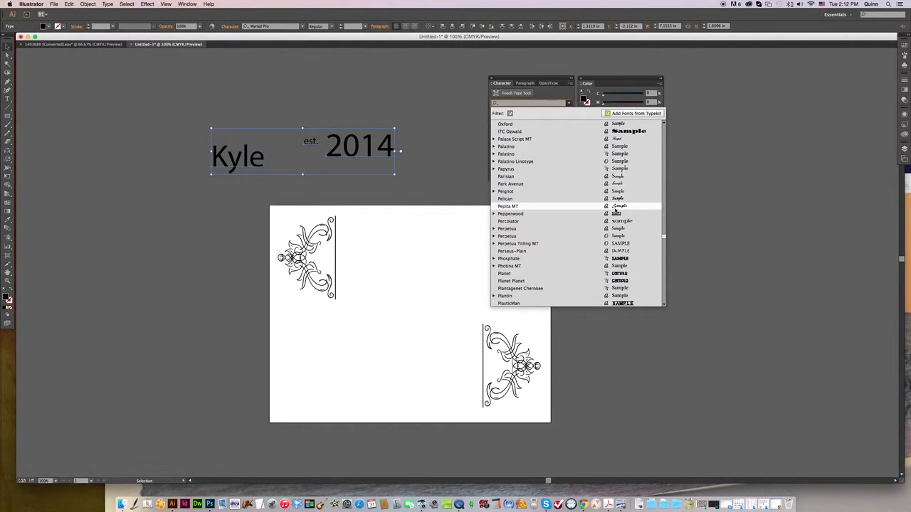
{"action": "scroll", "coordinate": [615, 208], "scroll_direction": "down", "scroll_amount": 7}
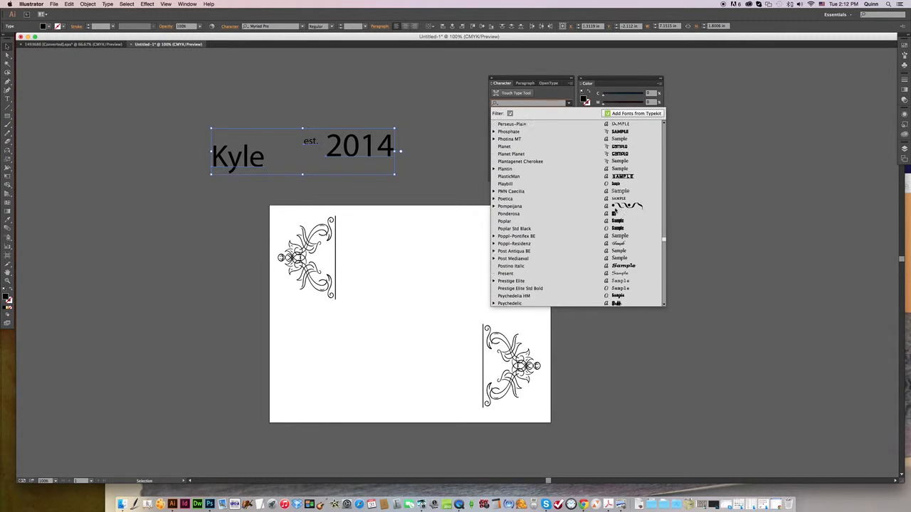
{"action": "left_click", "coordinate": [616, 221]}
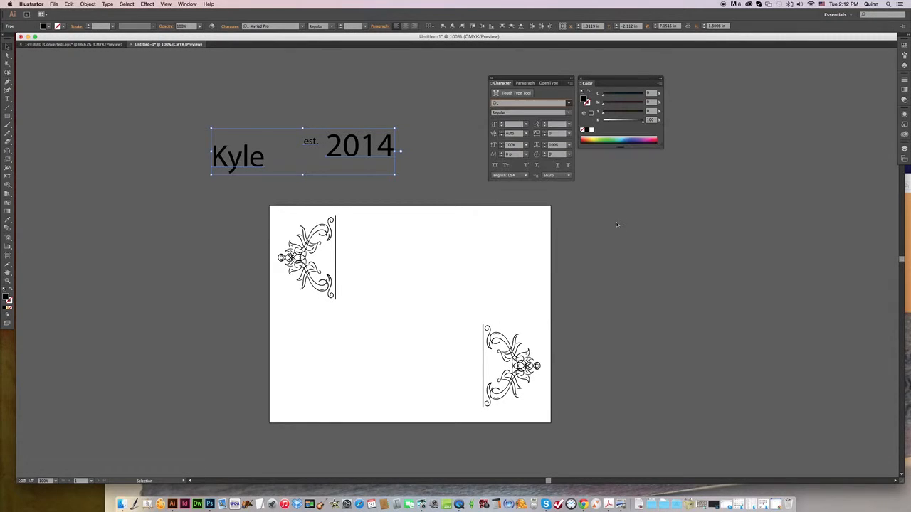
{"action": "left_click", "coordinate": [420, 158]}
- Enlarge the name text to about 154.8 pt and move it onto the artboard beside the upper-left ornament
{"action": "left_click", "coordinate": [252, 163]}
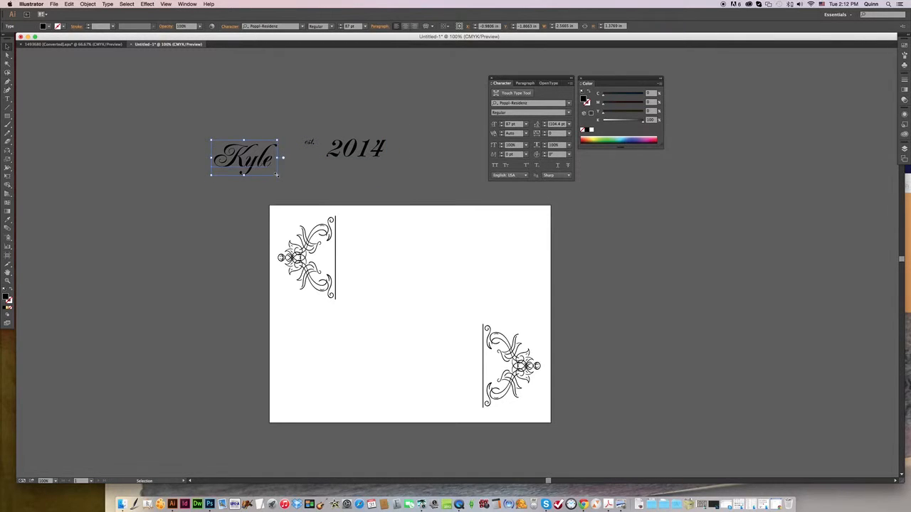
{"action": "left_click_drag", "start_coordinate": [276, 175], "coordinate": [328, 202]}
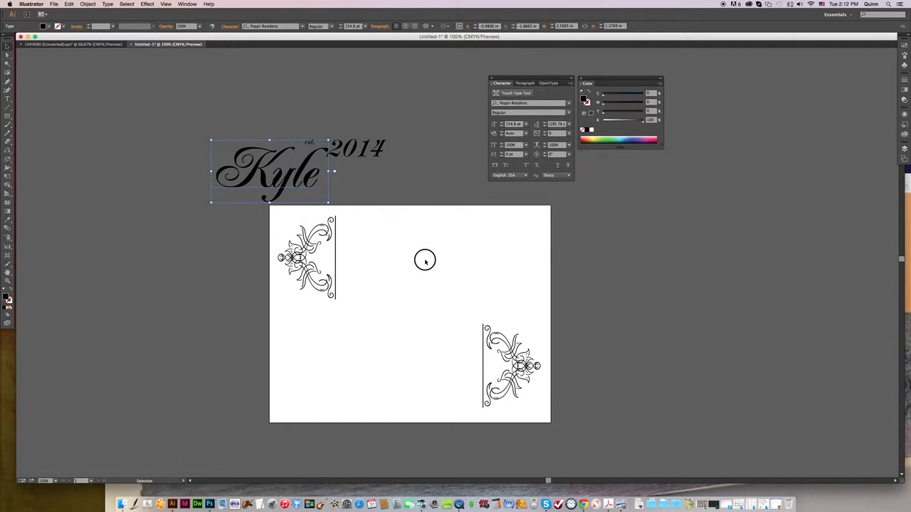
{"action": "left_click_drag", "start_coordinate": [424, 260], "coordinate": [424, 261]}
{"action": "left_click", "coordinate": [451, 288]}
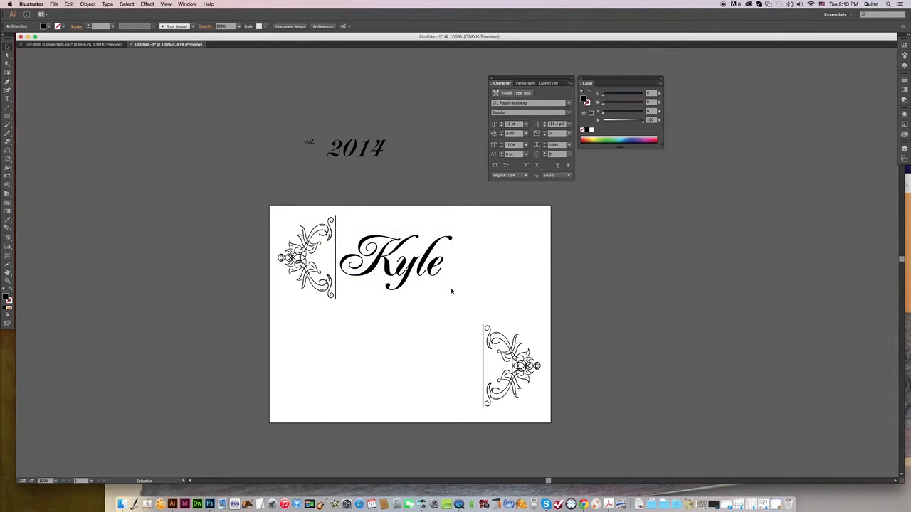
- Enlarge the name text on the artboard so it fills more of the space beside the upper ornament
{"action": "left_click", "coordinate": [448, 289]}
{"action": "left_click_drag", "start_coordinate": [454, 291], "coordinate": [506, 311]}
{"action": "left_click", "coordinate": [508, 266]}
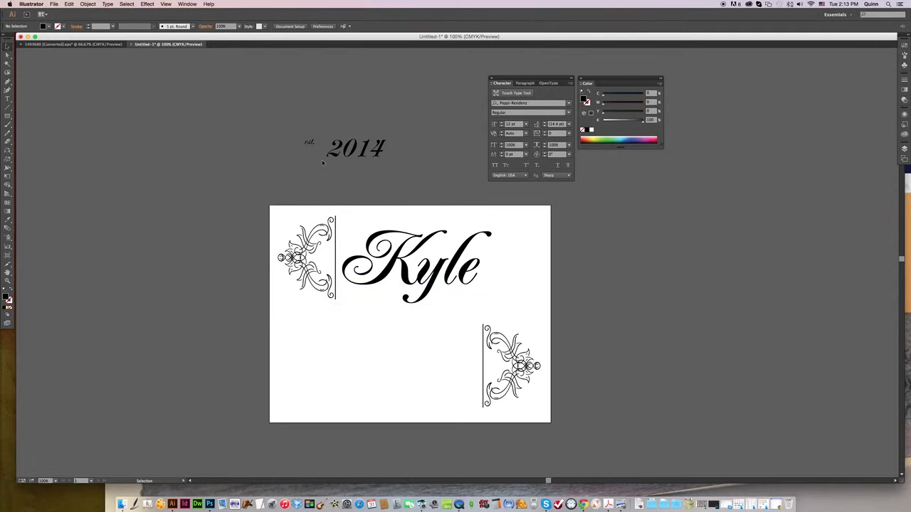
- Move "est." and "2014" onto the artboard beside the lower ornament and enlarge them together, bringing "2014" to about 173.5 pt
{"action": "left_click", "coordinate": [310, 145]}
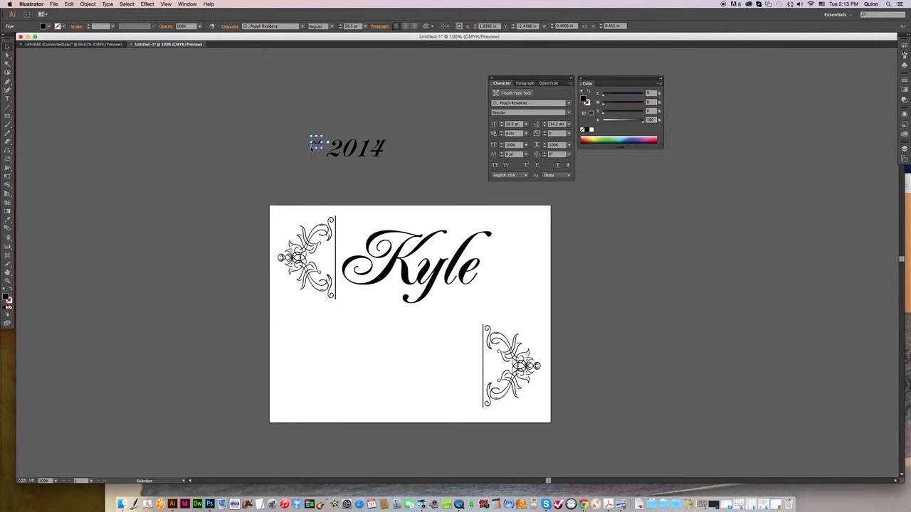
{"action": "left_click_drag", "start_coordinate": [309, 148], "coordinate": [300, 400]}
{"action": "left_click", "coordinate": [293, 158]}
{"action": "left_click", "coordinate": [340, 146], "text": "shift"}
{"action": "left_click_drag", "start_coordinate": [370, 381], "coordinate": [361, 381]}
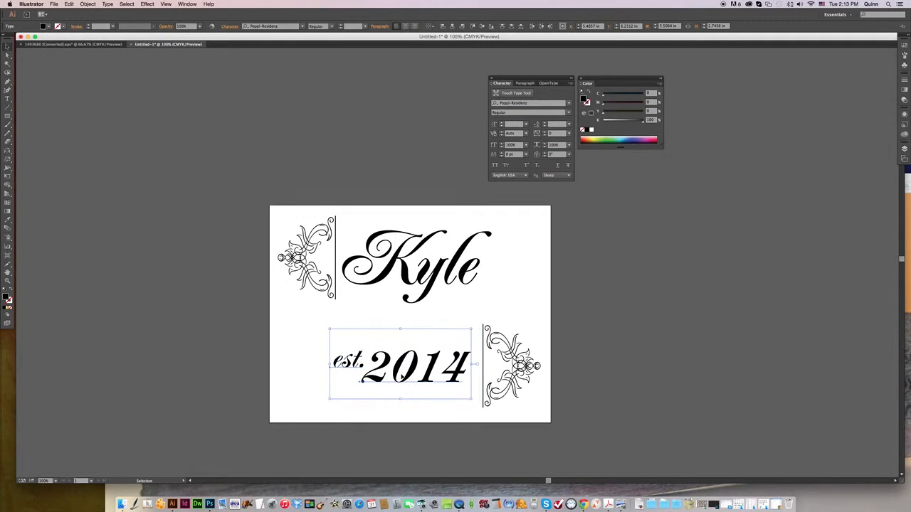
{"action": "left_click", "coordinate": [291, 352]}
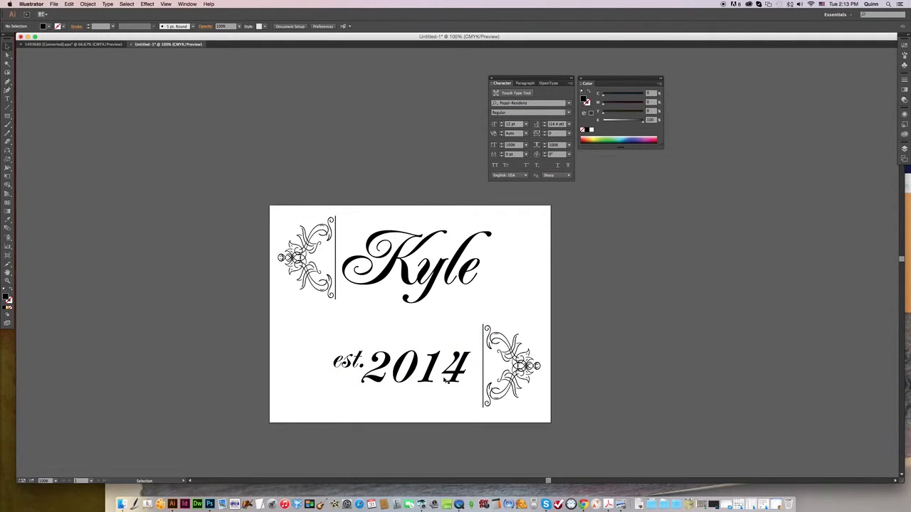
- Tighten the kerning between the digits of the "2014" text
{"action": "double_click", "coordinate": [396, 376]}
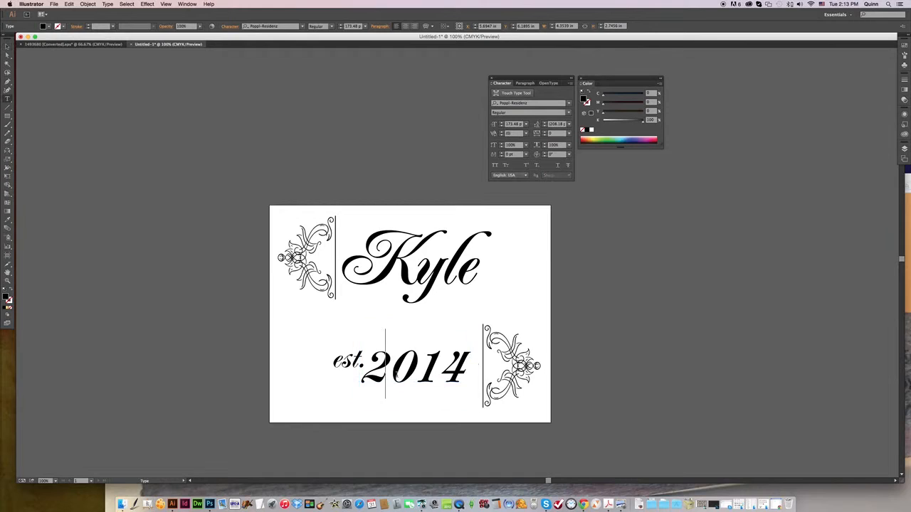
{"action": "key", "text": "alt+Left"}
{"action": "key", "text": "alt+Left"}
{"action": "key", "text": "Right"}
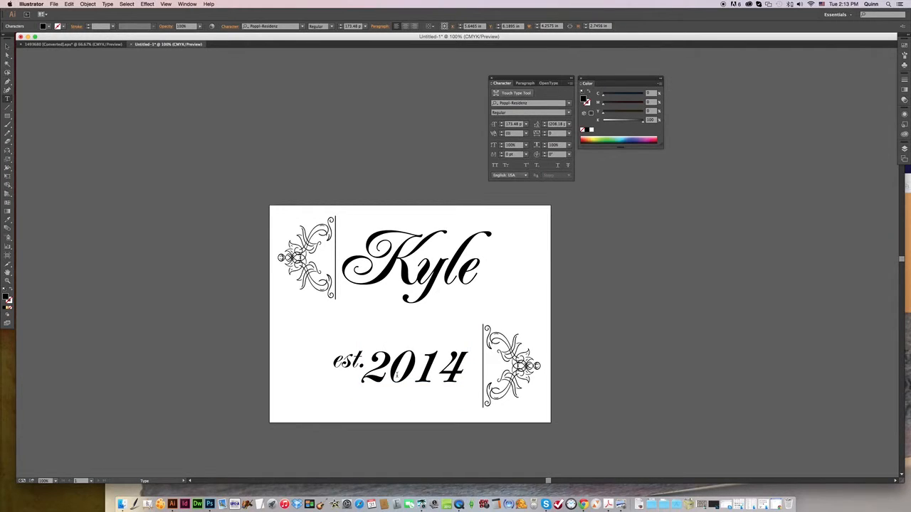
{"action": "key", "text": "alt+Left"}
{"action": "key", "text": "alt+Left"}
{"action": "key", "text": "alt+Left"}
{"action": "key", "text": "alt+Left"}
{"action": "key", "text": "alt+Left"}
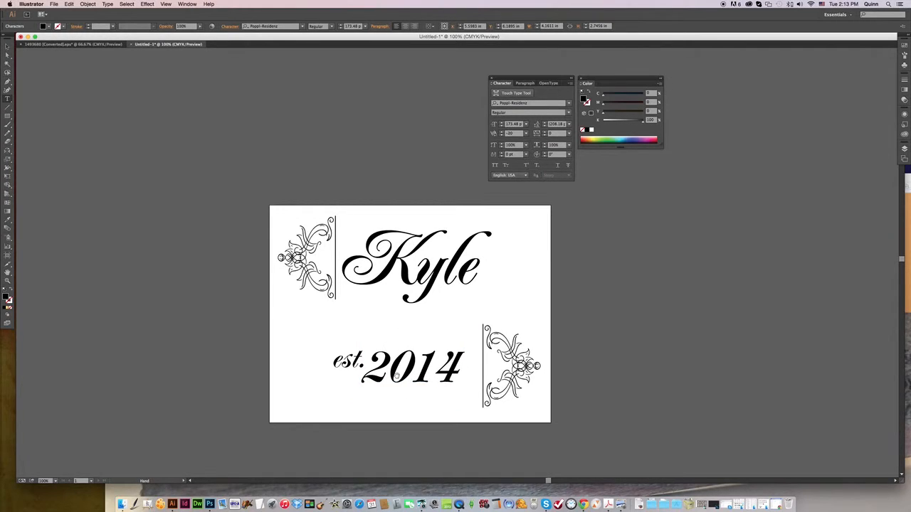
- Enlarge "2014" to about 198.7 pt so it reaches the lower ornament's line, and shift "est." slightly away from it
{"action": "left_click", "coordinate": [7, 46]}
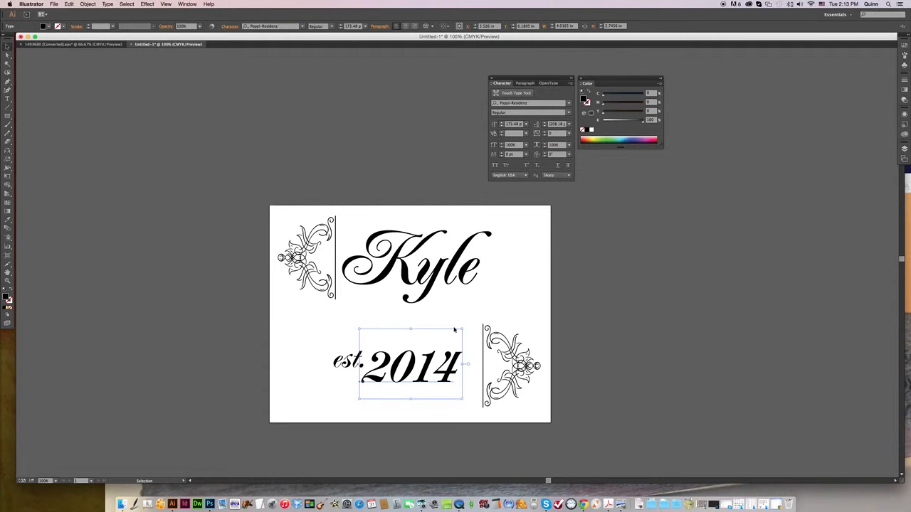
{"action": "left_click_drag", "start_coordinate": [462, 329], "coordinate": [477, 319]}
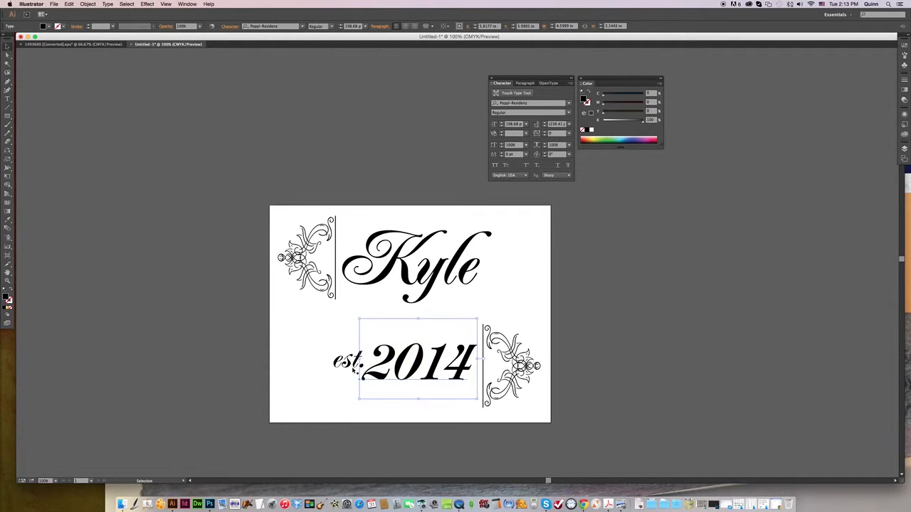
{"action": "left_click", "coordinate": [321, 331]}
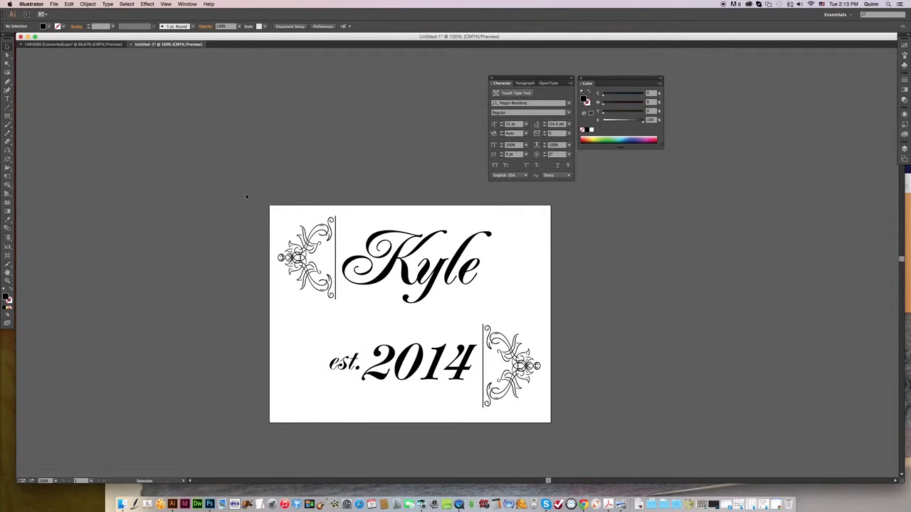
- Move the upper ornament and name inward, closer to the "est. 2014" line, and center the whole design on the artboard
{"action": "left_click_drag", "start_coordinate": [246, 197], "coordinate": [464, 271]}
{"action": "left_click", "coordinate": [628, 329]}
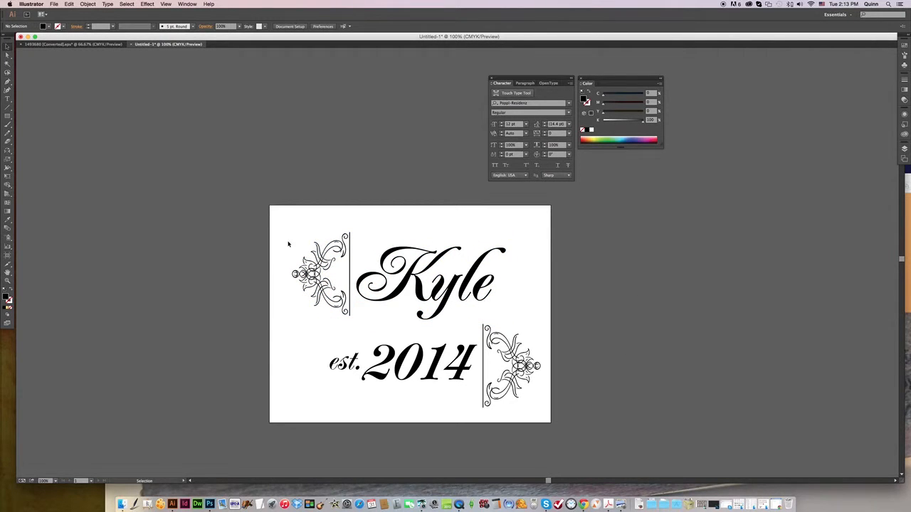
{"action": "left_click_drag", "start_coordinate": [290, 244], "coordinate": [581, 418]}
{"action": "left_click_drag", "start_coordinate": [518, 378], "coordinate": [514, 369]}
{"action": "left_click", "coordinate": [620, 367]}
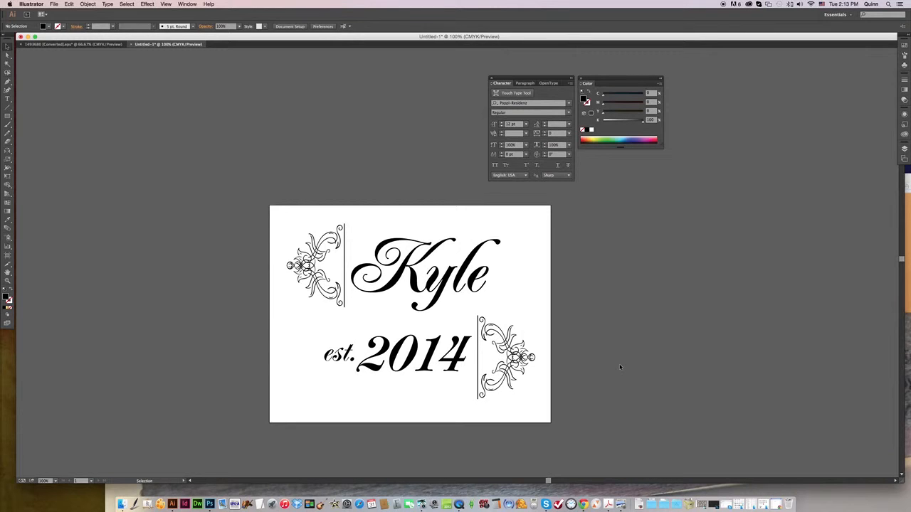
- Reflect the entire design horizontally about its center so all text and ornaments are mirrored
{"action": "left_click_drag", "start_coordinate": [258, 200], "coordinate": [597, 426]}
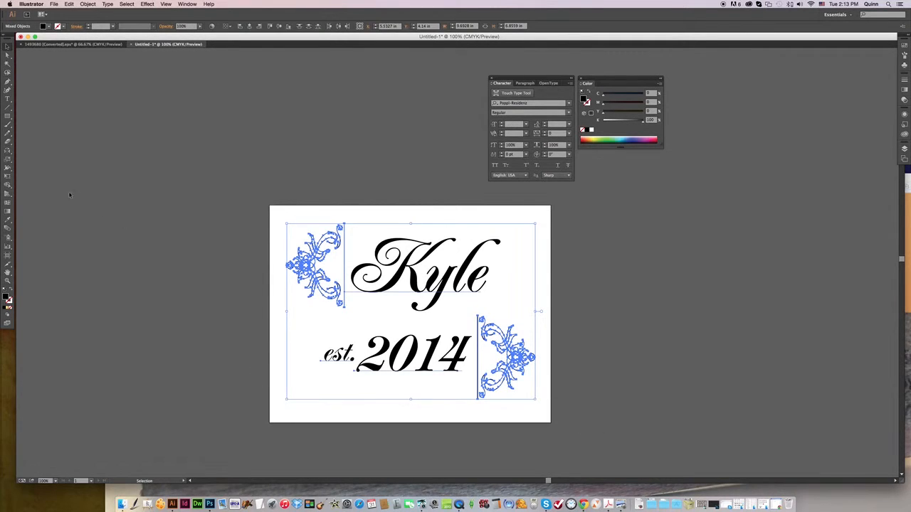
{"action": "left_click", "coordinate": [8, 152]}
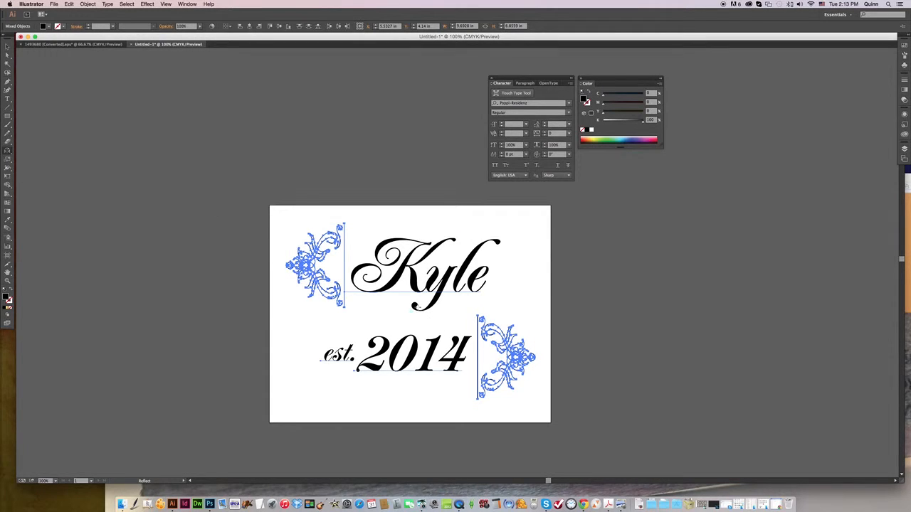
{"action": "left_click_drag", "start_coordinate": [412, 313], "coordinate": [368, 277]}
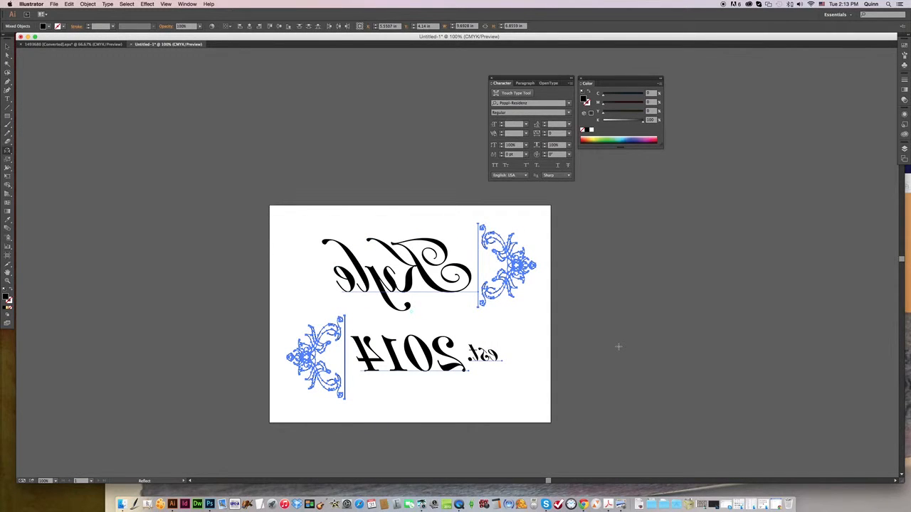
{"action": "left_click", "coordinate": [6, 46]}
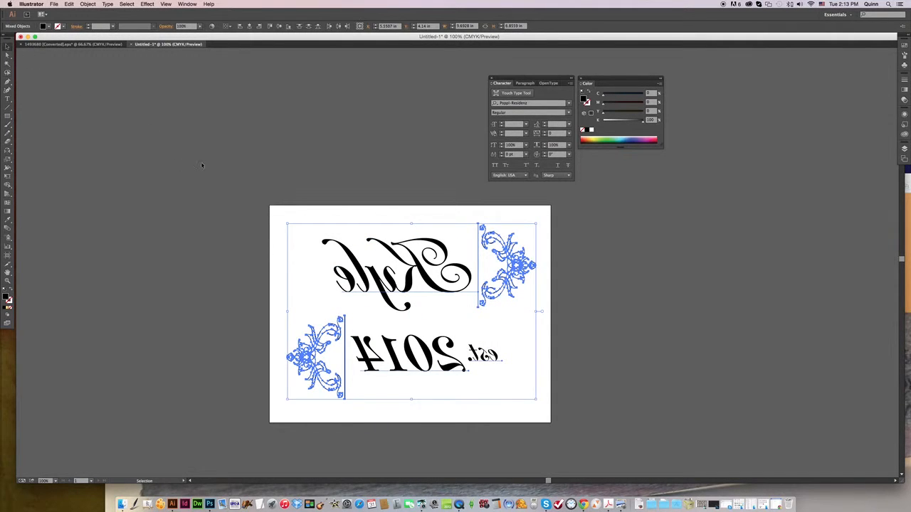
{"action": "left_click", "coordinate": [254, 271]}
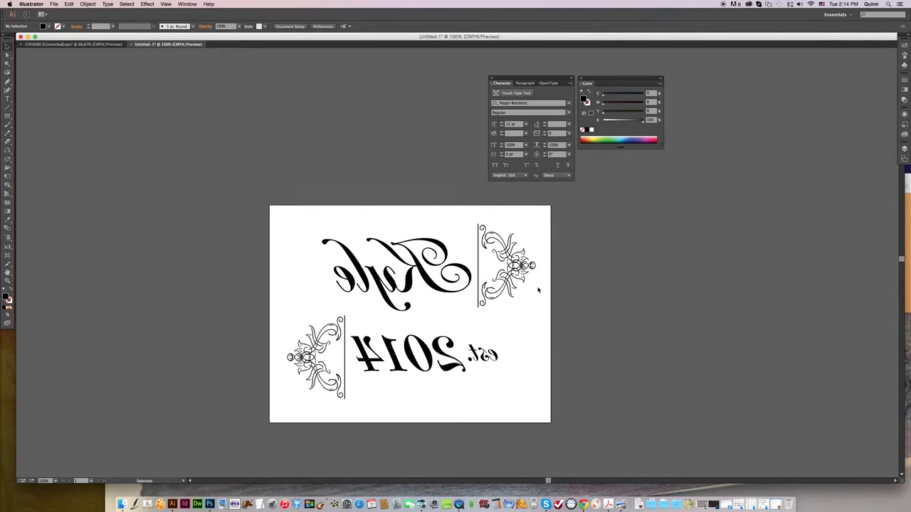